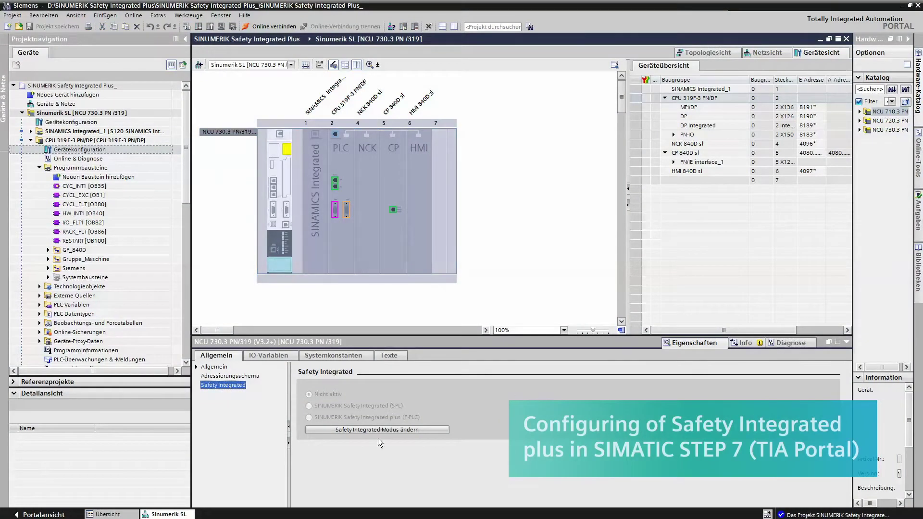
Step: Change the NCU 730.3 PN Safety Integrated mode to SINUMERIK Safety Integrated plus (F-PLC)
{"action": "left_click", "coordinate": [370, 429]}
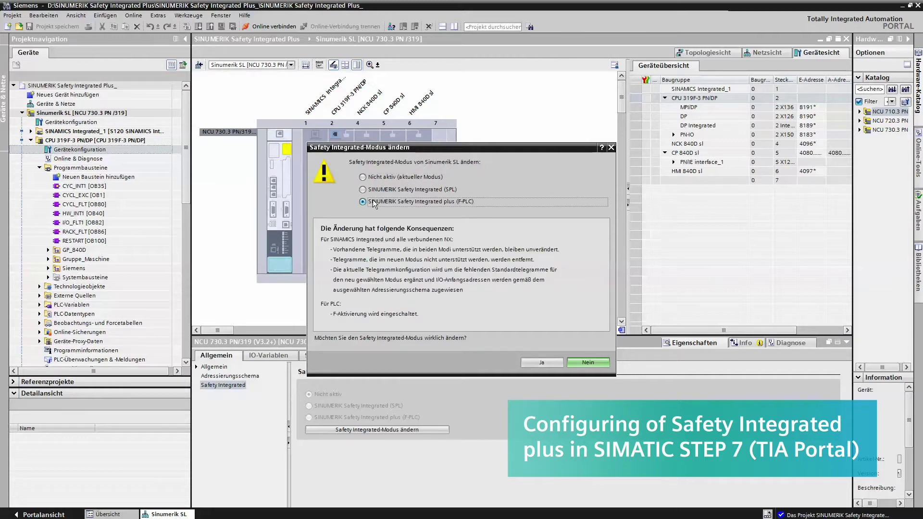
{"action": "left_click", "coordinate": [542, 364]}
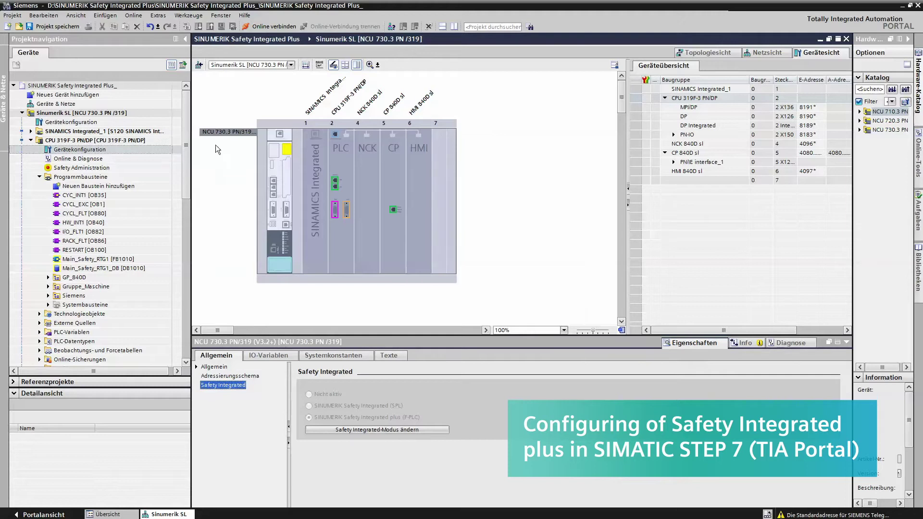
Step: Drop the ESTOP1 emergency-stop block into network 1 of Main_Safety_RTG1 [FB1010]
{"action": "double_click", "coordinate": [98, 258]}
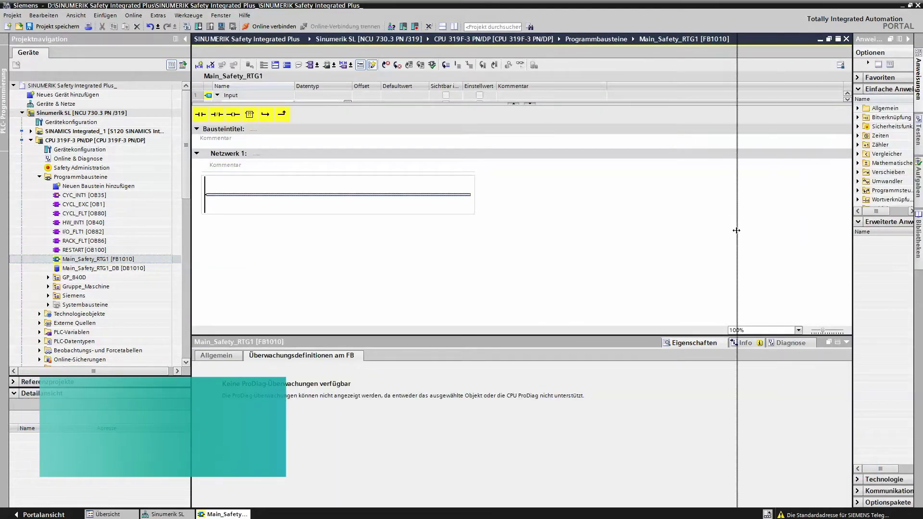
{"action": "left_click_drag", "start_coordinate": [852, 227], "coordinate": [734, 226]}
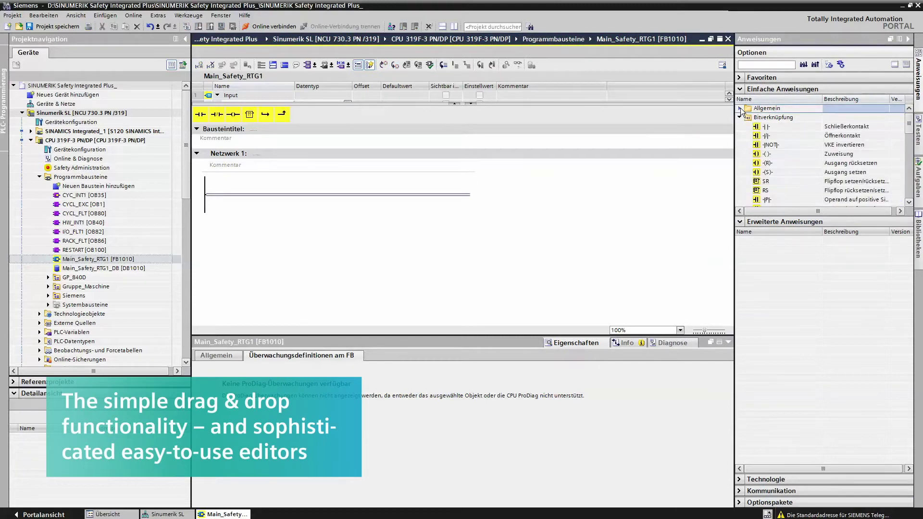
{"action": "left_click", "coordinate": [742, 221]}
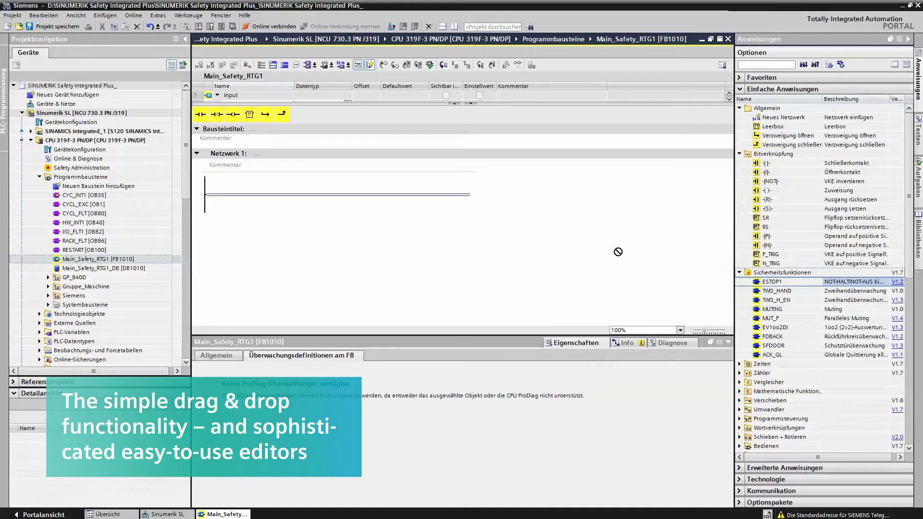
{"action": "left_click_drag", "start_coordinate": [317, 208], "coordinate": [318, 208]}
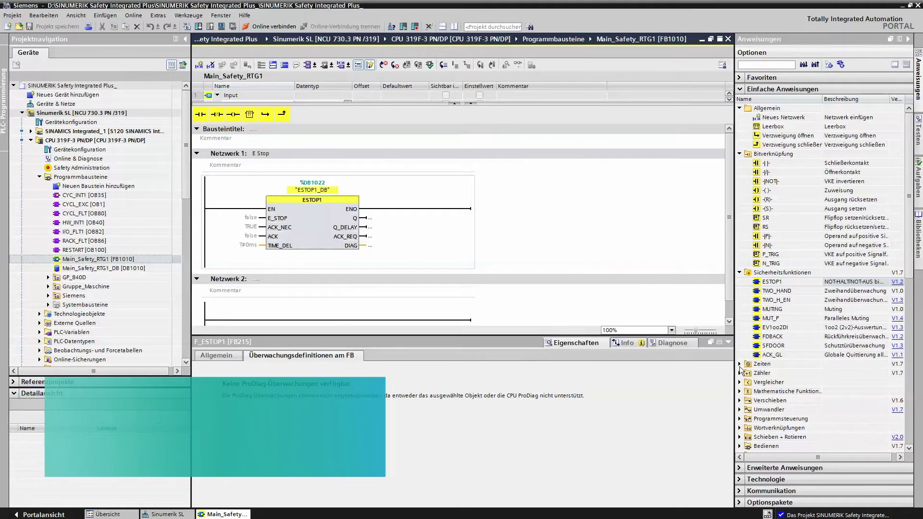
Step: Collapse the bit logic and safety groups, then expand the timer and counter instruction groups
{"action": "left_click", "coordinate": [739, 153]}
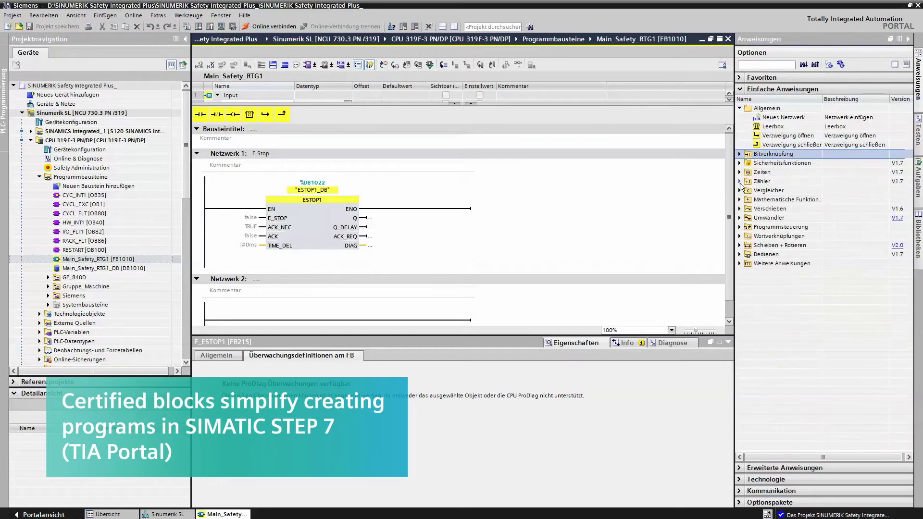
{"action": "left_click", "coordinate": [740, 172]}
{"action": "left_click", "coordinate": [740, 216]}
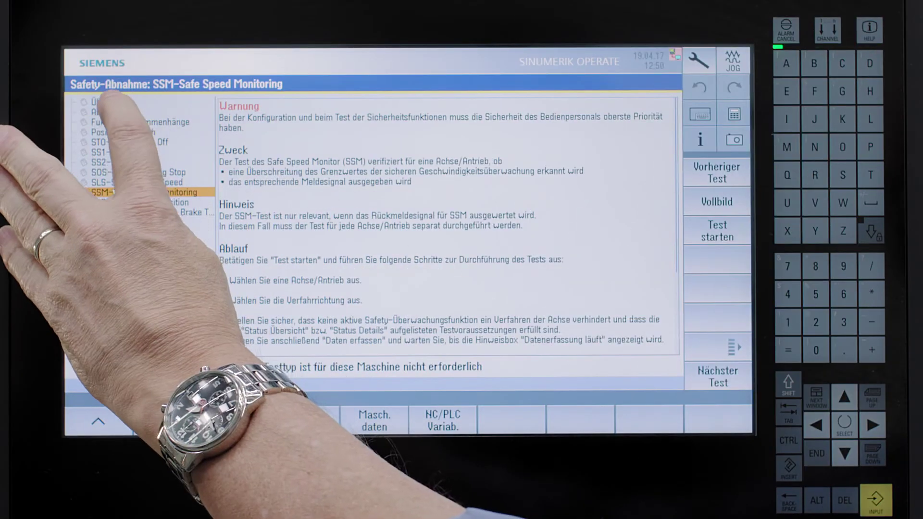
Step: Start a new Safe Limited Speed test on Z1, capture data while moving, and view results
{"action": "left_click", "coordinate": [108, 102]}
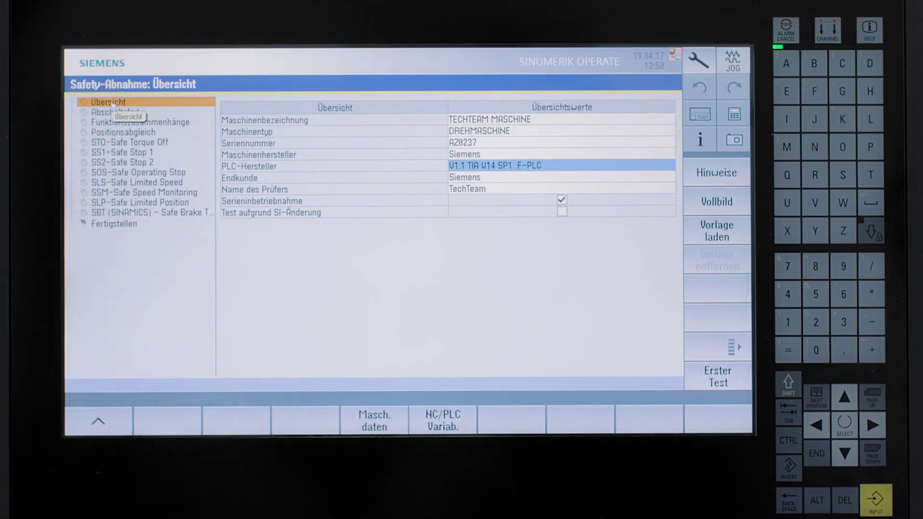
{"action": "left_click", "coordinate": [138, 183]}
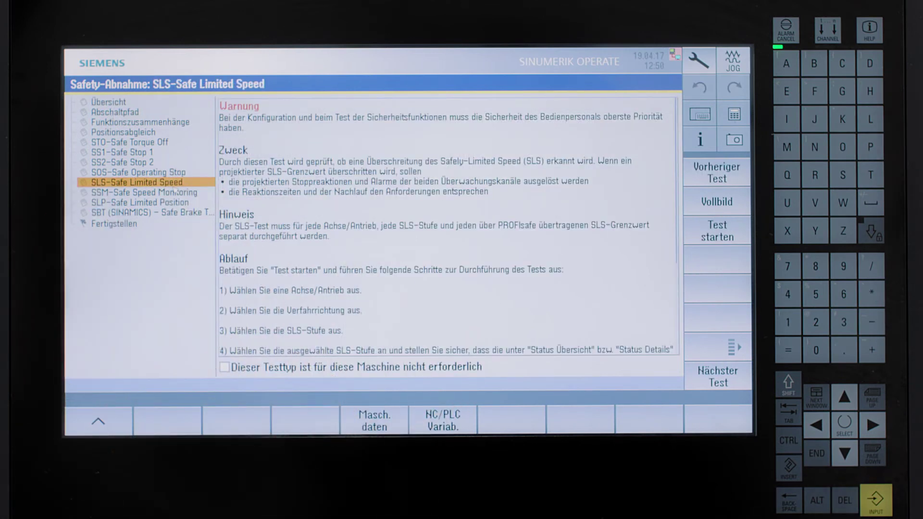
{"action": "left_click", "coordinate": [717, 230]}
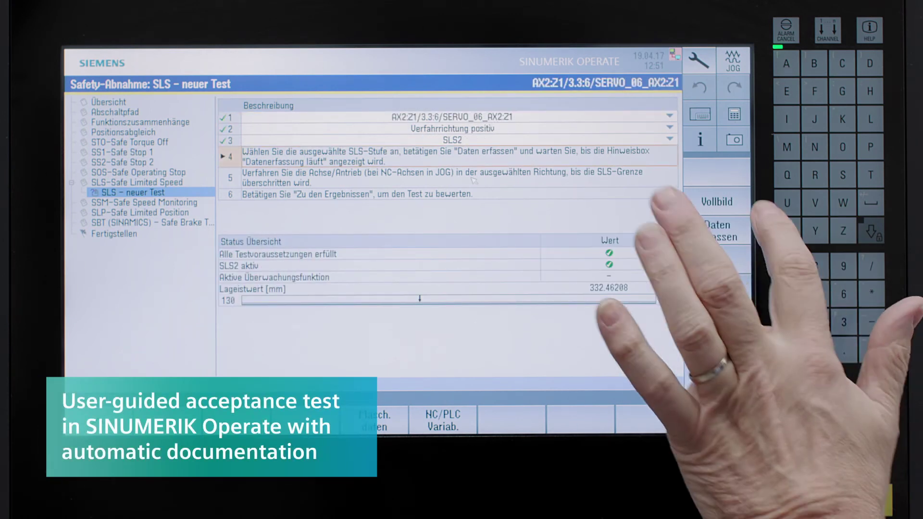
{"action": "left_click", "coordinate": [718, 232]}
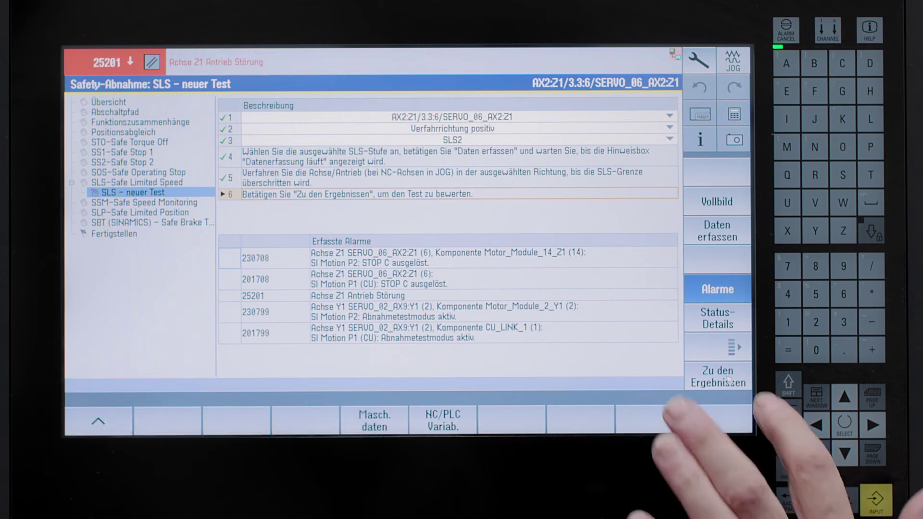
{"action": "left_click", "coordinate": [717, 376]}
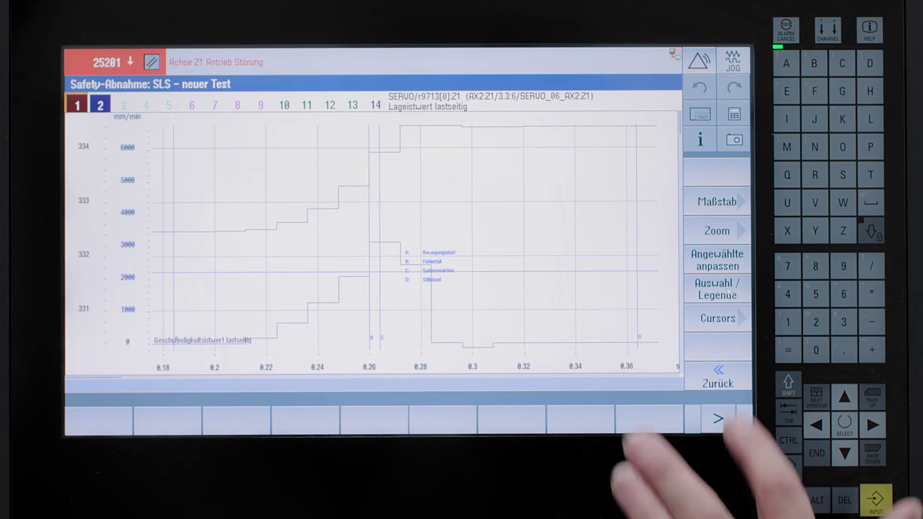
Step: Go back from the speed trace to the SLS - neuer Test results page
{"action": "left_click", "coordinate": [718, 376]}
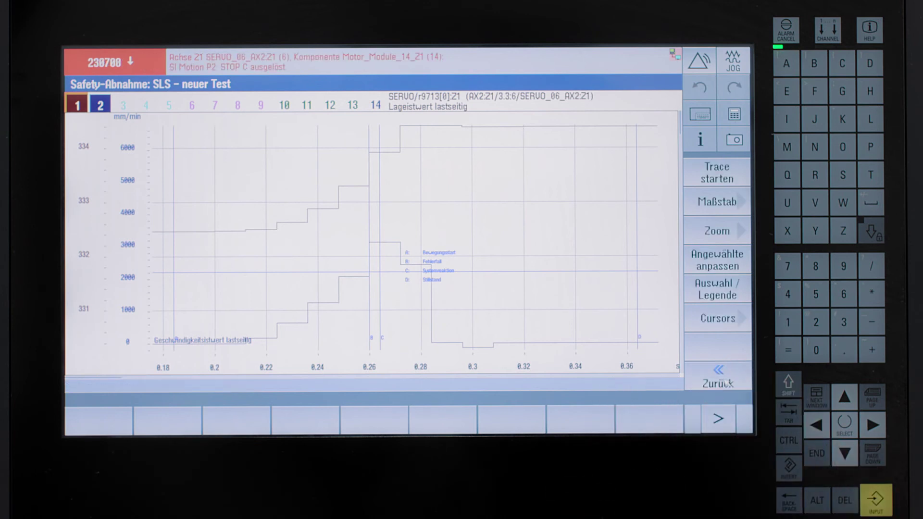